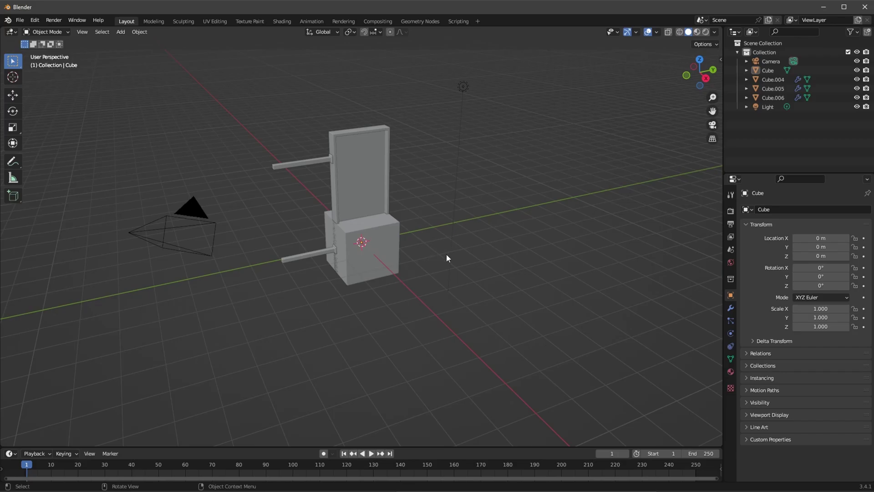
- Append the EasyCables node group from the NodeTree folder of EasyCables_v1.0_.blend
click(20, 20)
click(41, 122)
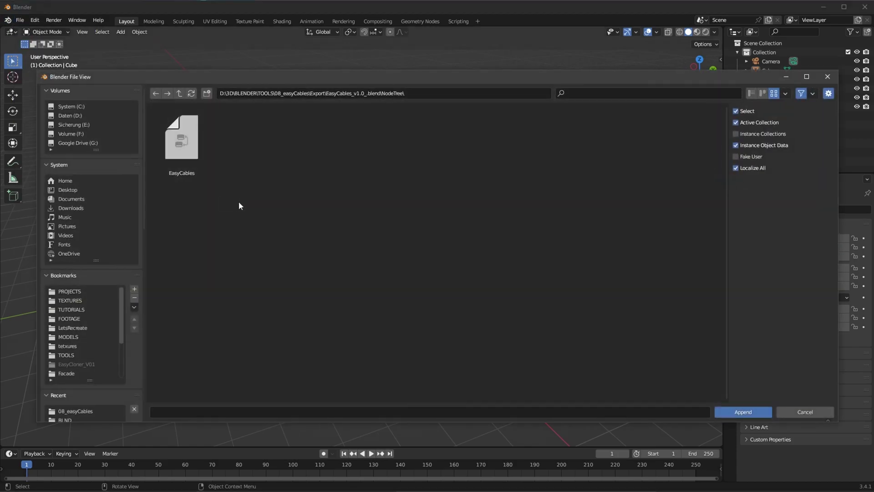
click(179, 94)
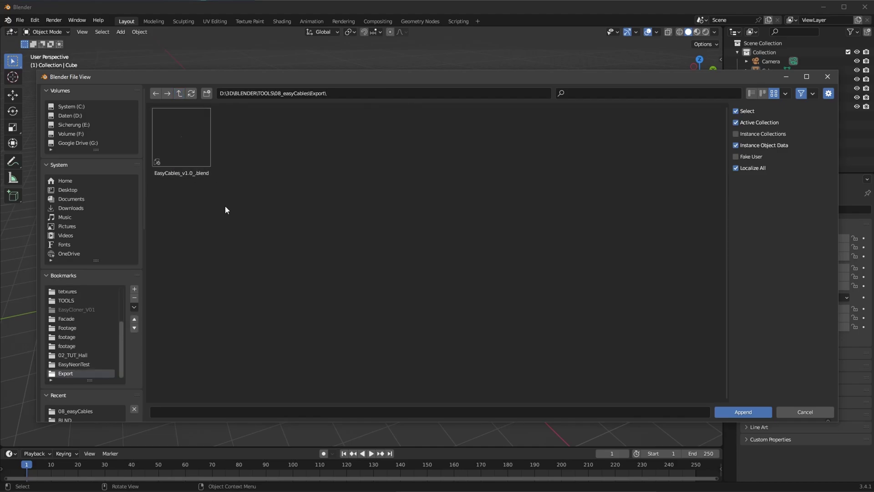
click(191, 140)
double_click(185, 143)
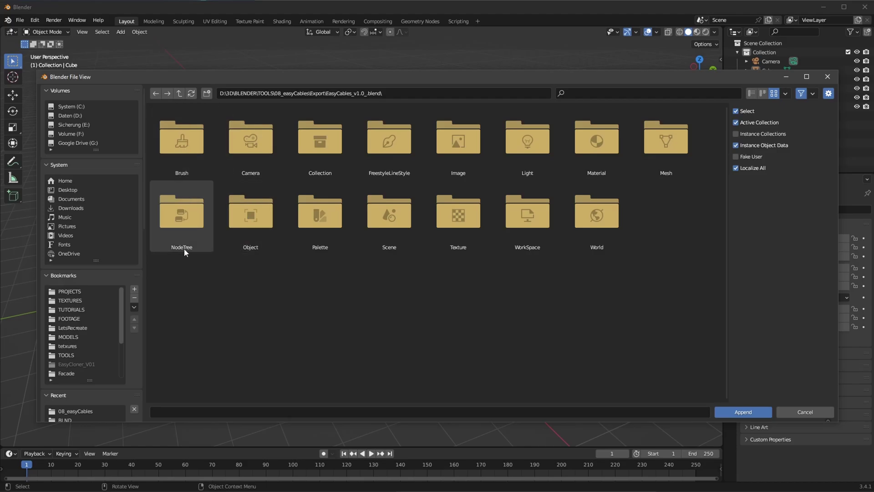
double_click(179, 231)
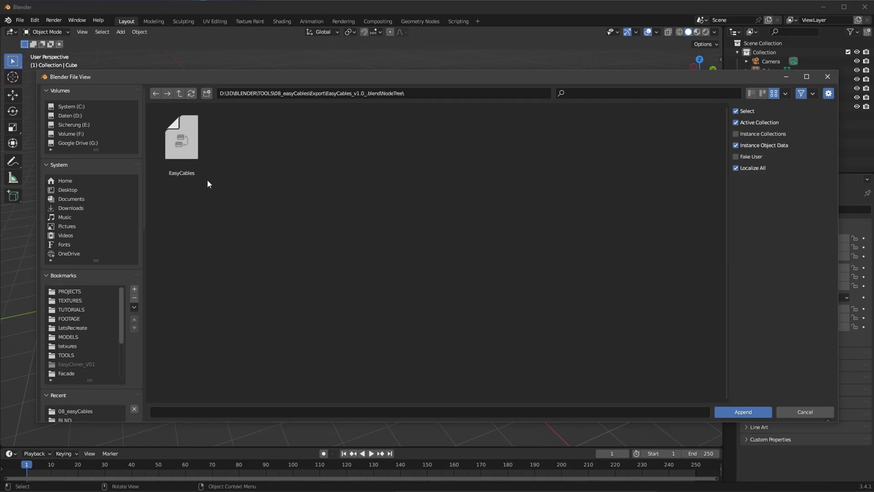
double_click(184, 144)
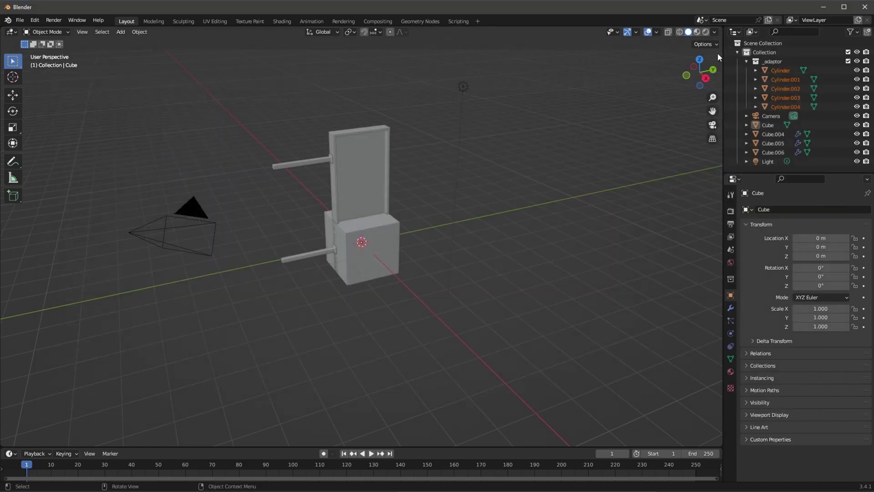
- Collapse the _adaptor collection and exclude it from the scene
click(771, 62)
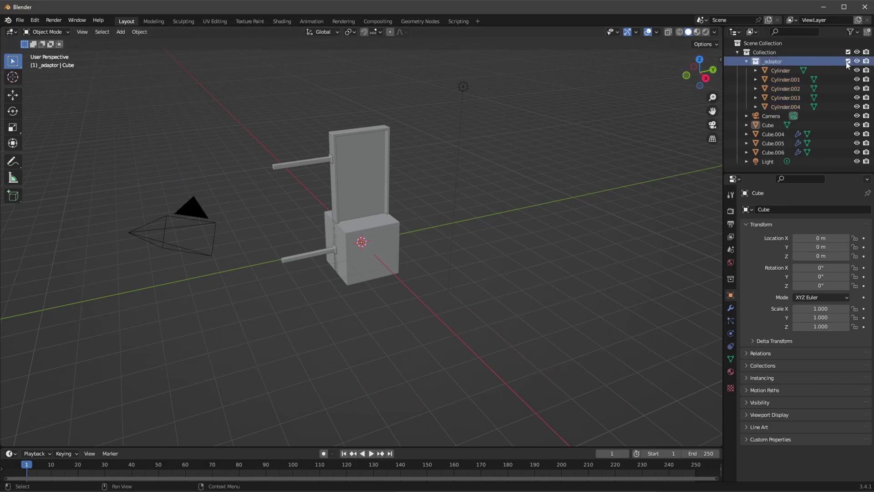
click(746, 62)
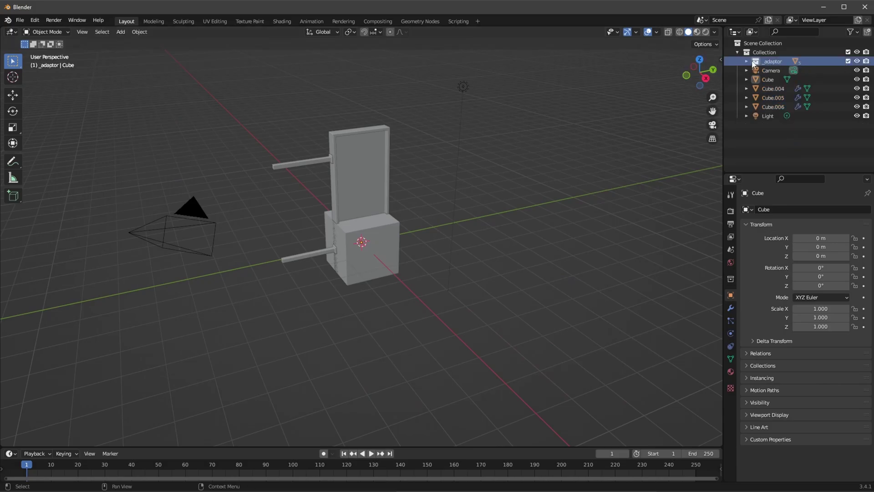
click(848, 61)
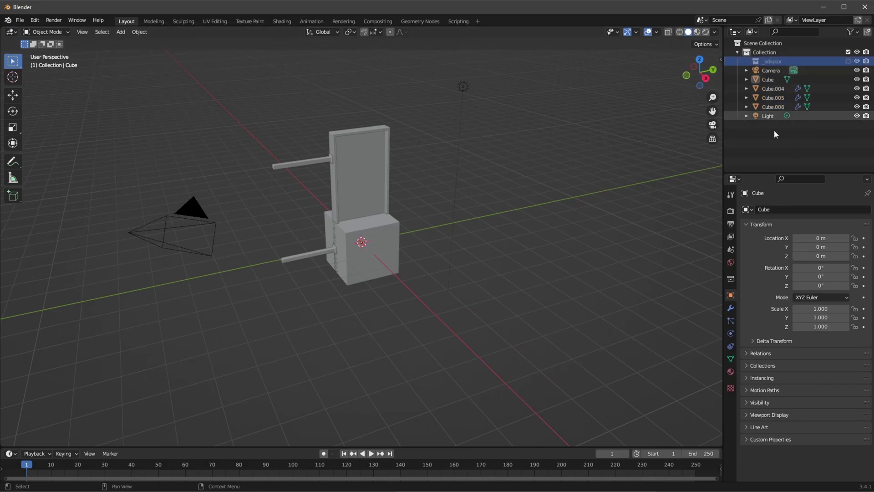
- Add a Geometry Nodes modifier to Cube that runs the EasyCables node group
click(772, 80)
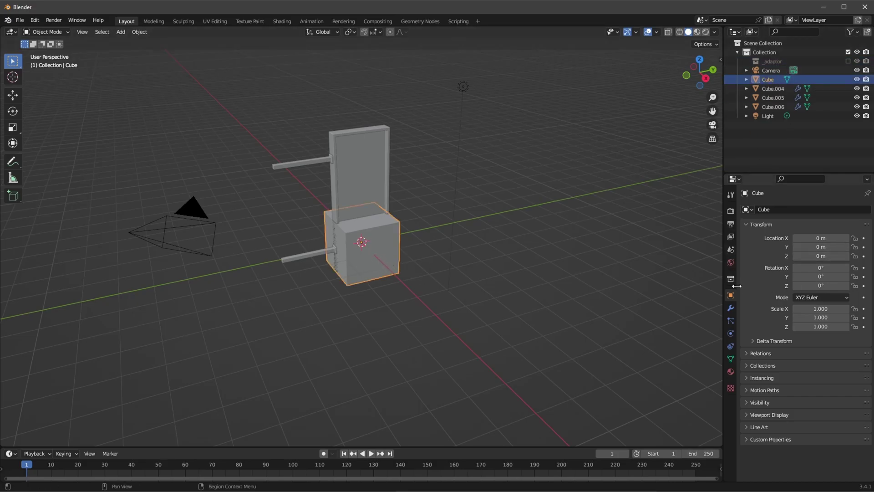
click(731, 311)
click(765, 209)
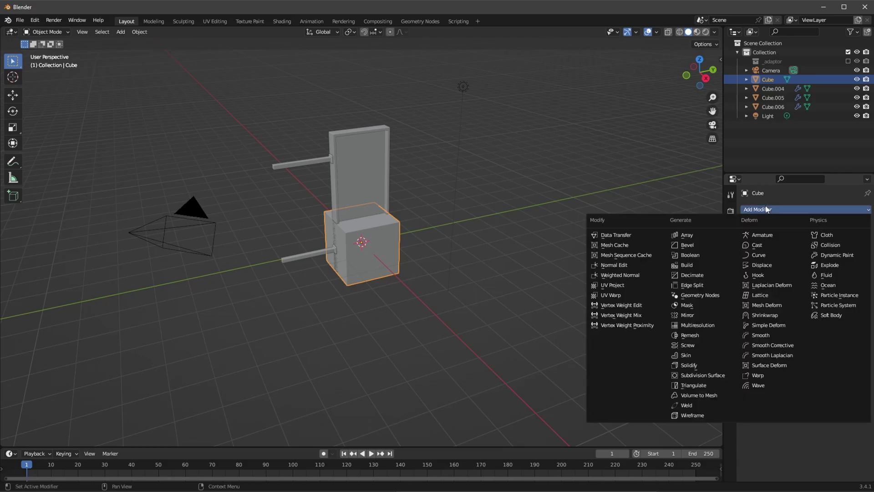
click(705, 295)
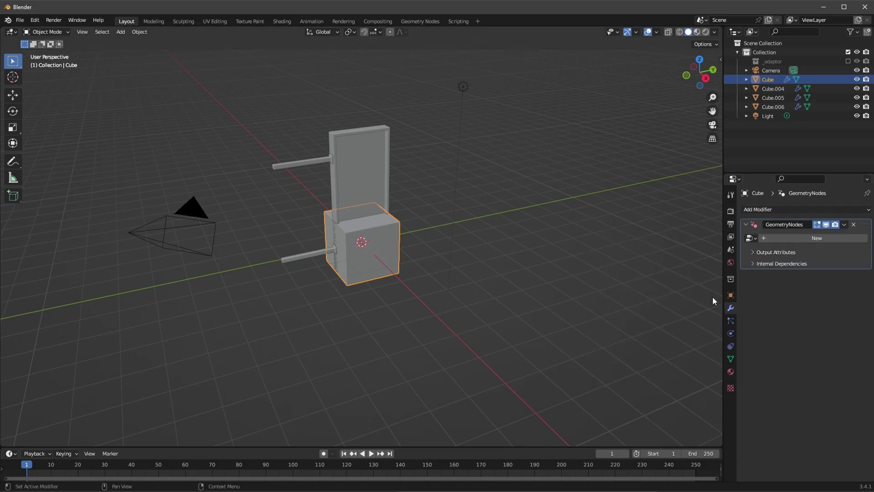
click(751, 238)
click(768, 252)
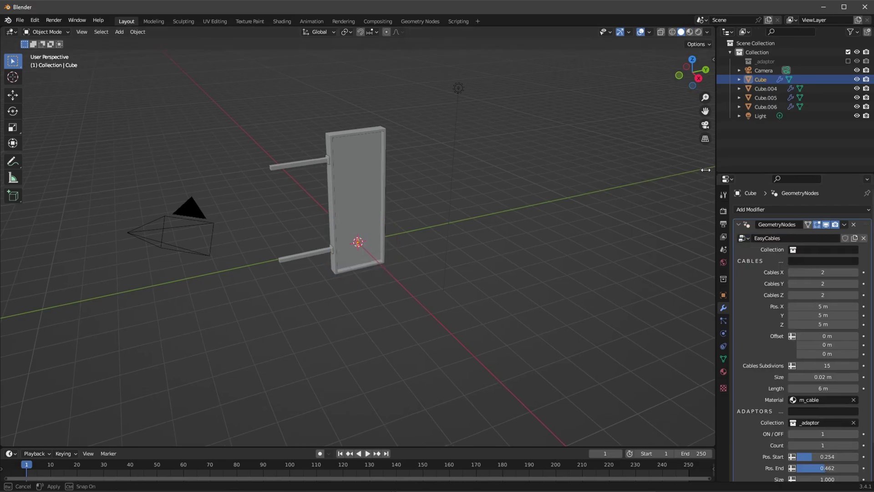
drag(722, 171, 656, 171)
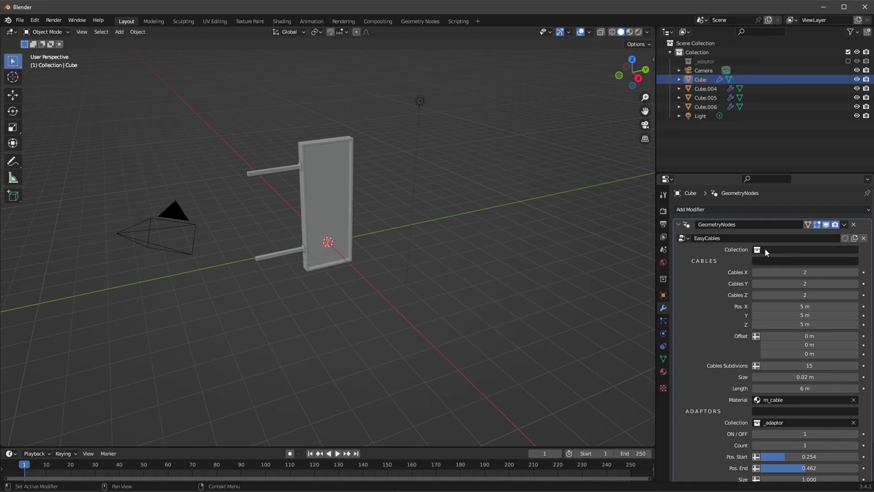
- Select the door panel Cube.004 and both rods, Cube.005 and Cube.006
click(317, 174)
scroll(341, 196, up, 1)
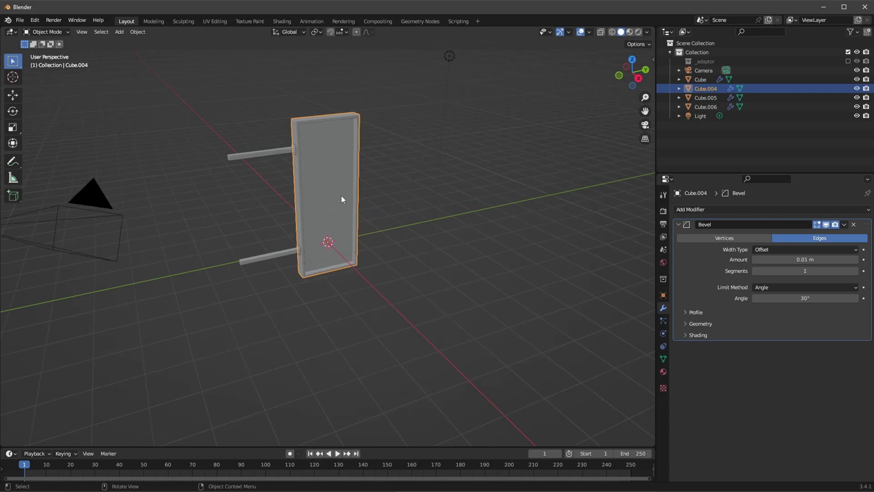
scroll(317, 171, up, 1)
click(268, 134)
click(273, 256)
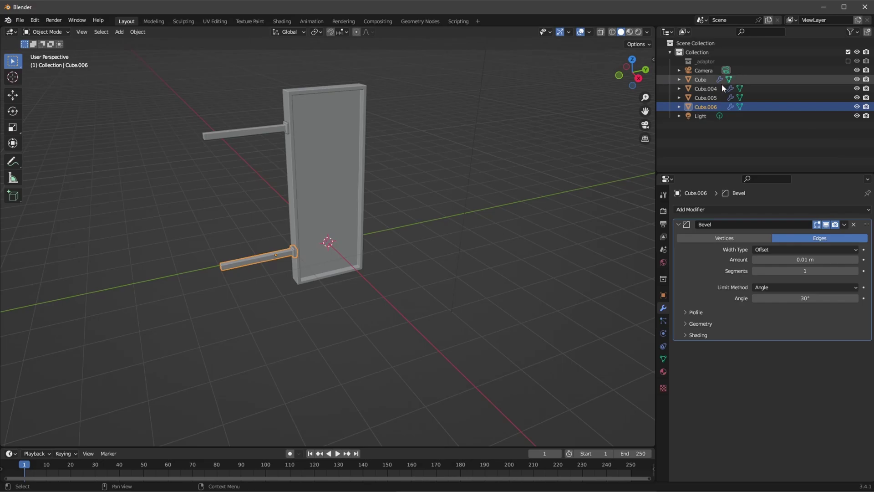
click(710, 89)
shift+click(710, 107)
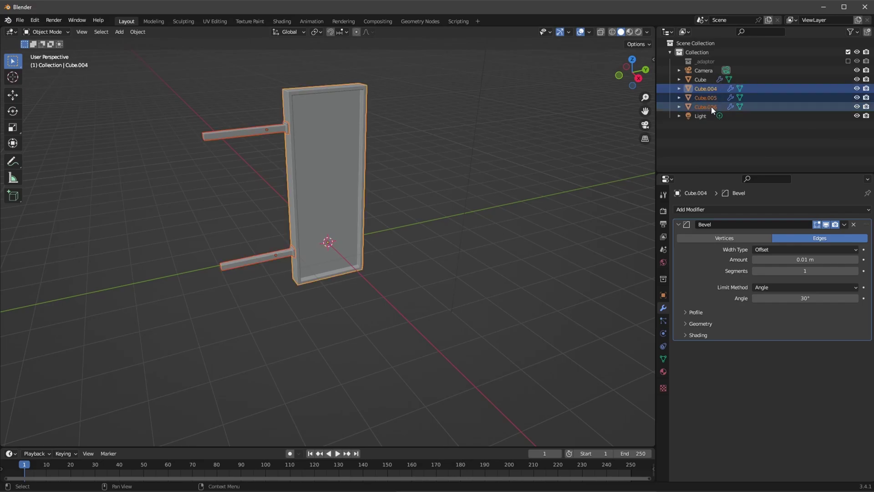
- Move the parts into a new _sign collection, exclude it, and reselect Cube
key(m)
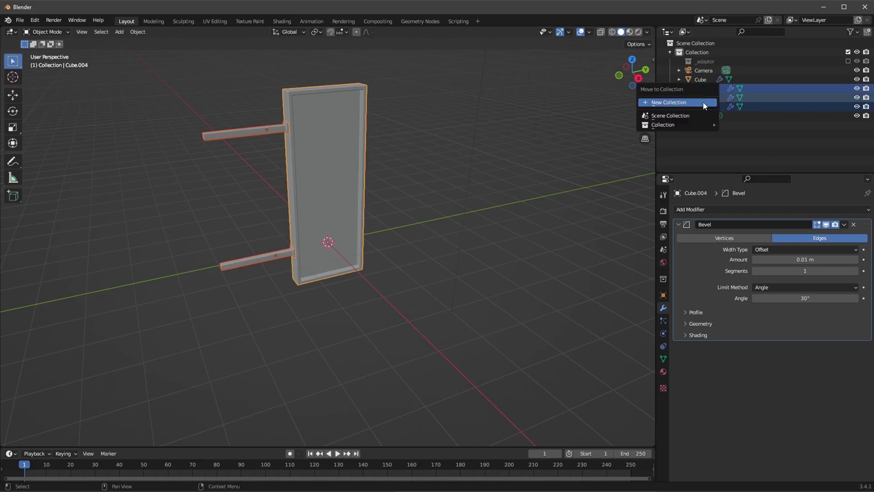
click(702, 103)
key(BackSpace)
text(_sign)
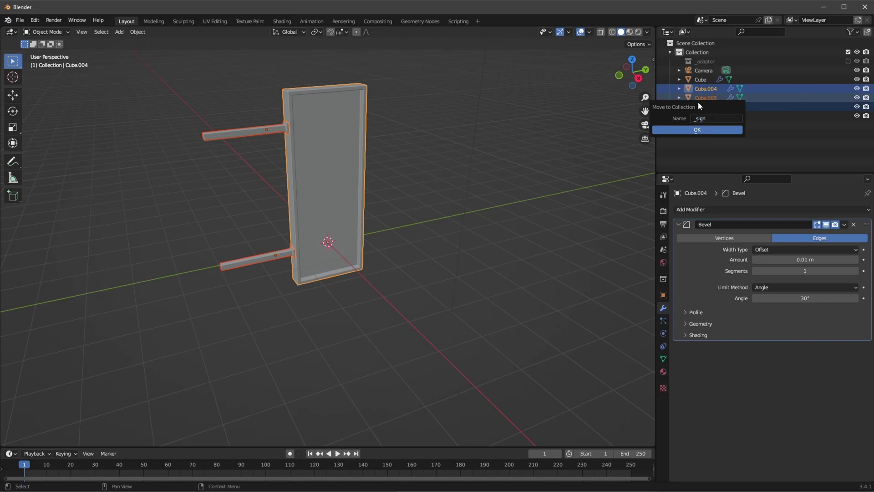
key(Return)
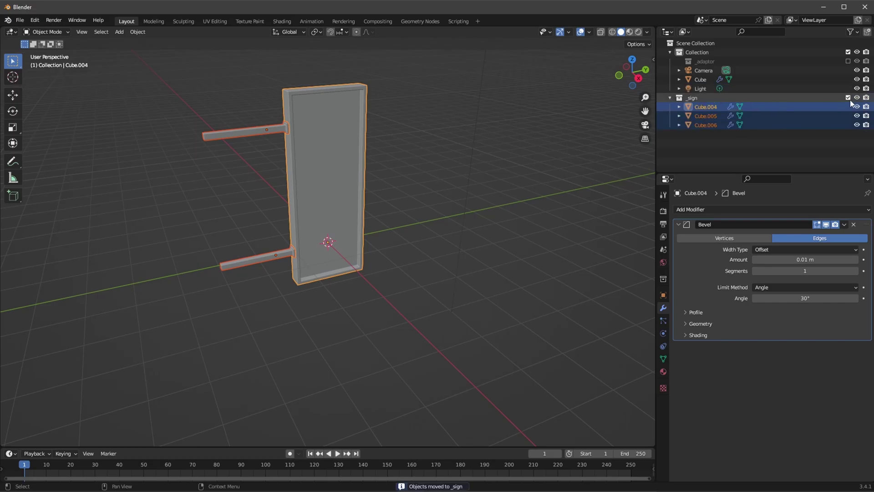
click(848, 97)
click(711, 81)
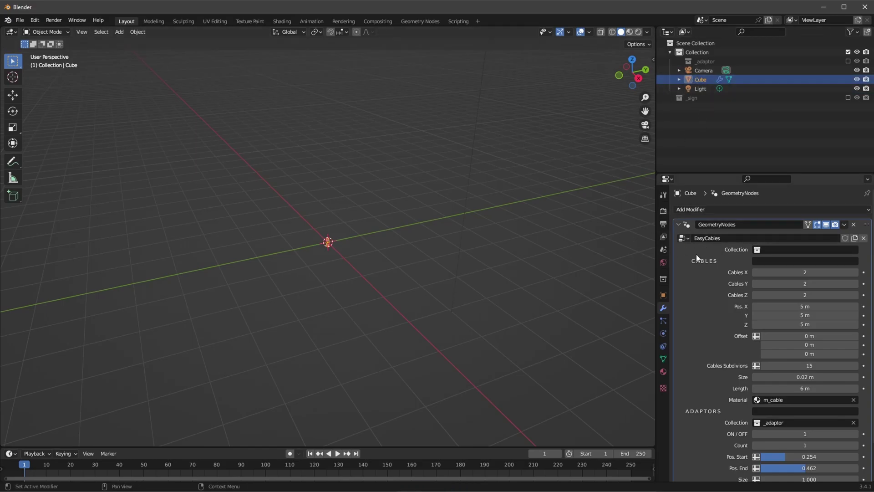
- Set the cables' target collection to _sign and hide the viewport overlays
click(783, 251)
click(785, 271)
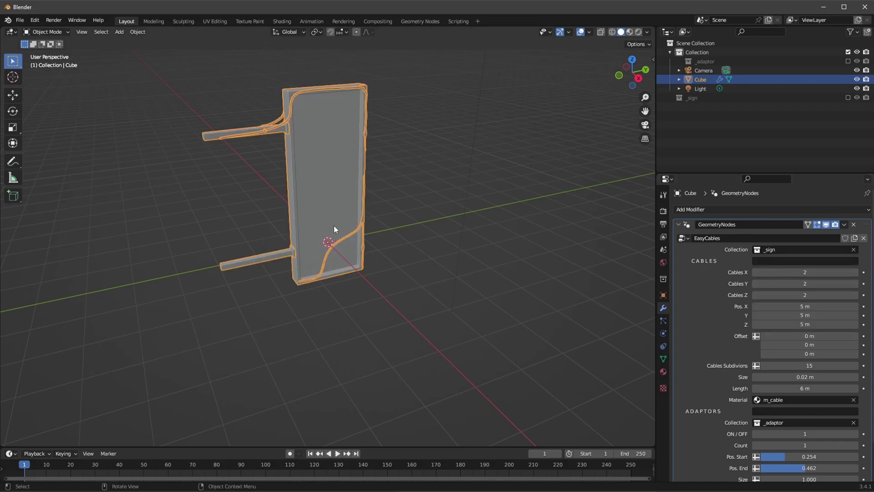
mouse_move(334, 225)
middle_down()
mouse_move(461, 238)
mouse_move(405, 202)
middle_up()
key(grave)
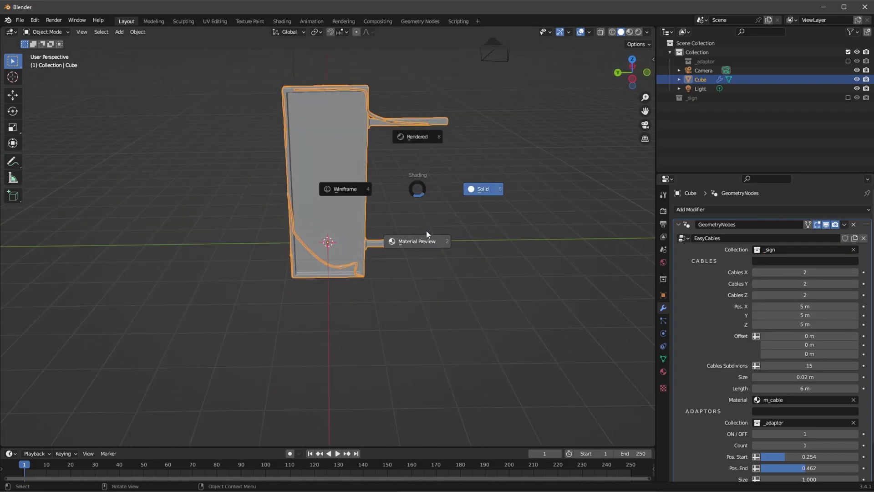
click(429, 235)
mouse_move(430, 236)
middle_down()
mouse_move(444, 205)
mouse_move(524, 115)
middle_up()
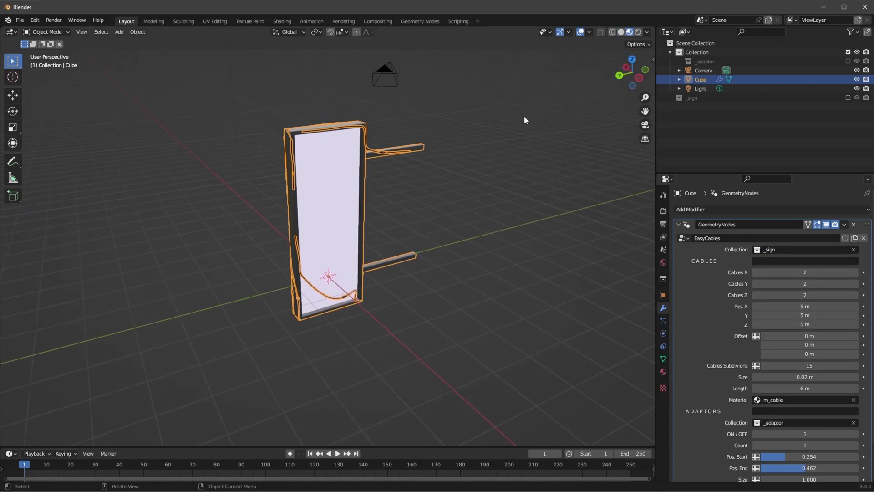
click(580, 31)
mouse_move(422, 170)
alt+middle_down()
mouse_move(434, 201)
mouse_move(429, 244)
mouse_move(516, 280)
alt+middle_up()
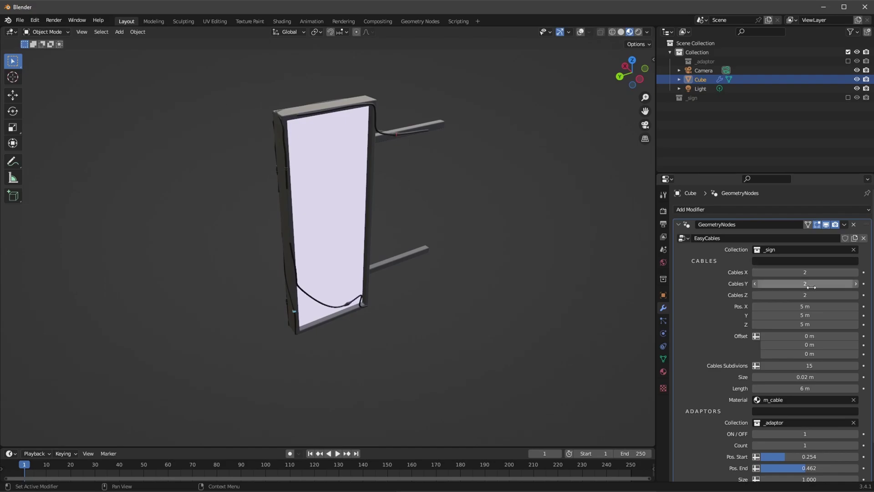
- Raise Cables Y and Cables Z to 4 each and view the sign from the side
click(856, 284)
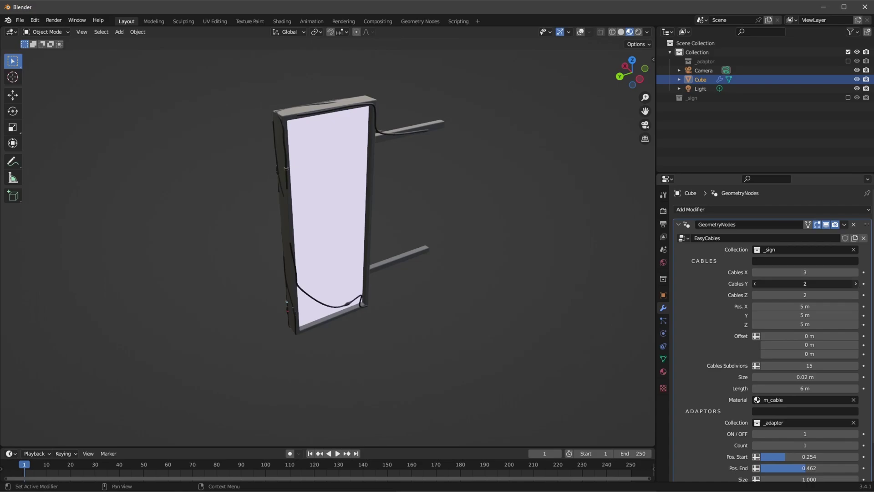
click(856, 294)
mouse_move(324, 236)
middle_down()
mouse_move(276, 211)
mouse_move(396, 218)
mouse_move(302, 208)
mouse_move(321, 236)
mouse_move(401, 205)
mouse_move(394, 220)
mouse_move(403, 235)
middle_up()
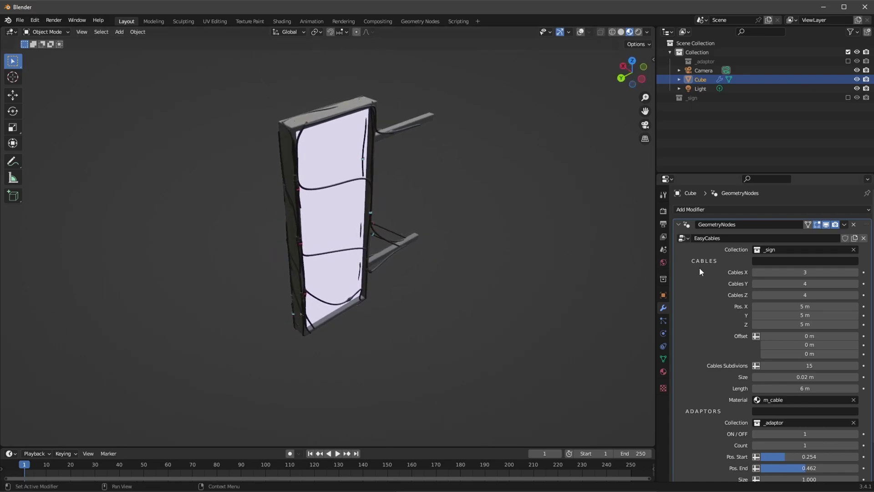
mouse_move(429, 268)
middle_down()
mouse_move(398, 250)
mouse_move(437, 273)
middle_up()
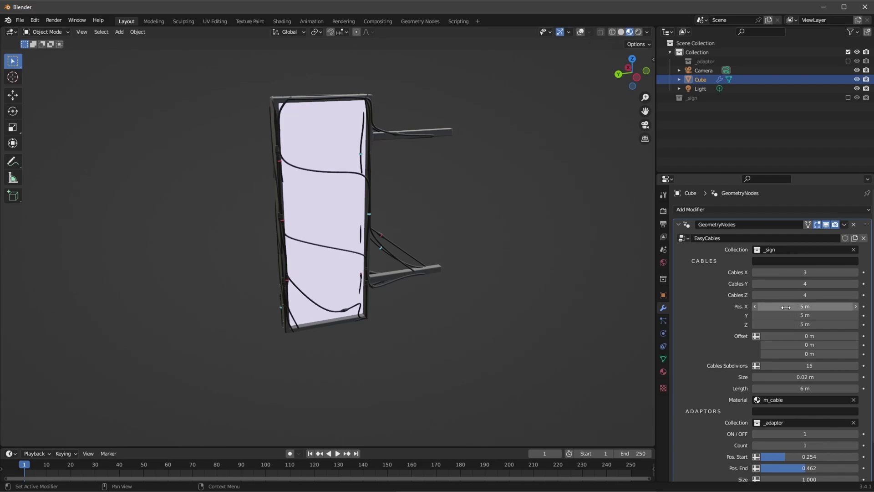
- Set cable Pos. X, Y and Z to 9.52 m, 8.97 m and 6.56 m
middle_drag(328, 292, 346, 283)
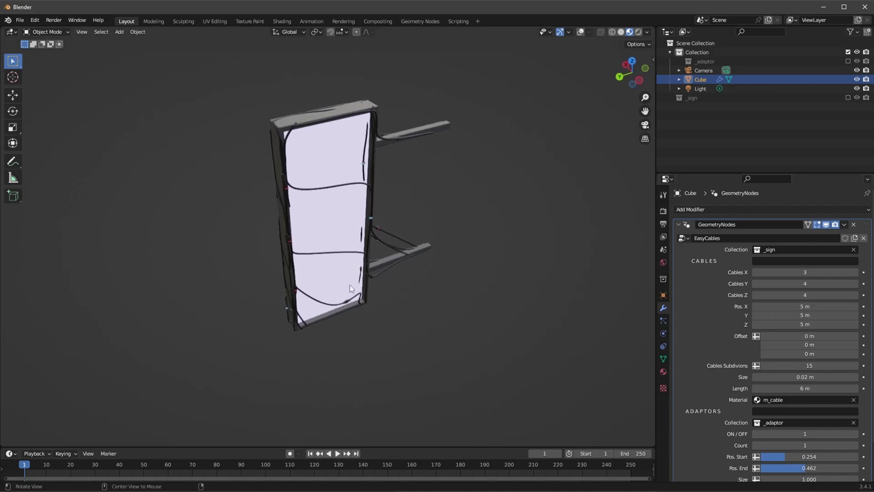
mouse_move(805, 306)
mouse_down()
mouse_move(867, 314)
mouse_move(786, 324)
mouse_move(834, 324)
mouse_up()
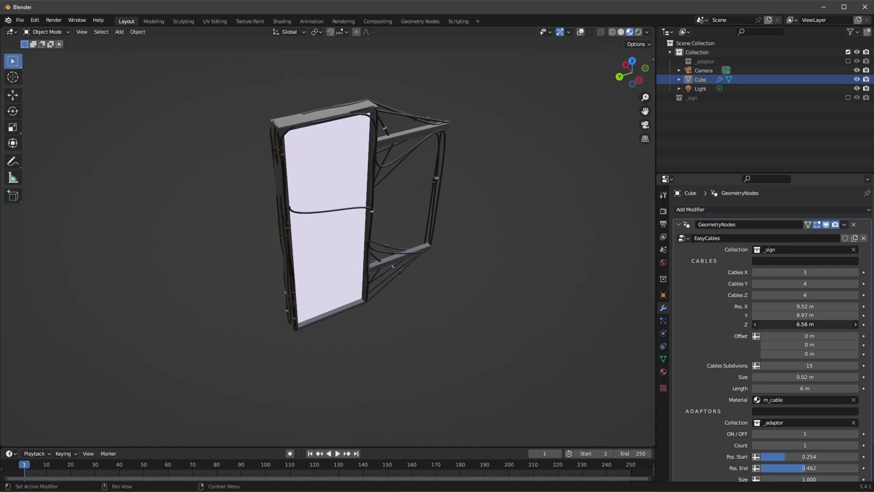
mouse_move(416, 215)
middle_down()
mouse_move(380, 193)
mouse_move(429, 184)
mouse_move(409, 182)
middle_up()
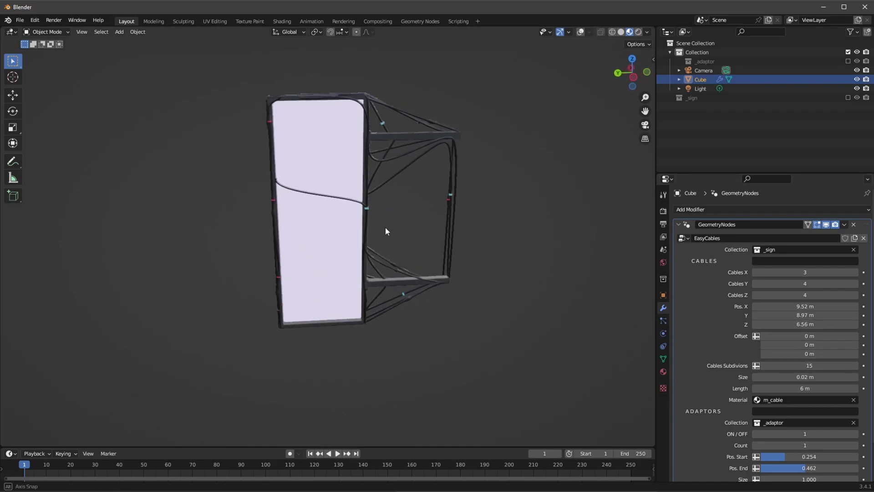
middle_drag(385, 226, 385, 237)
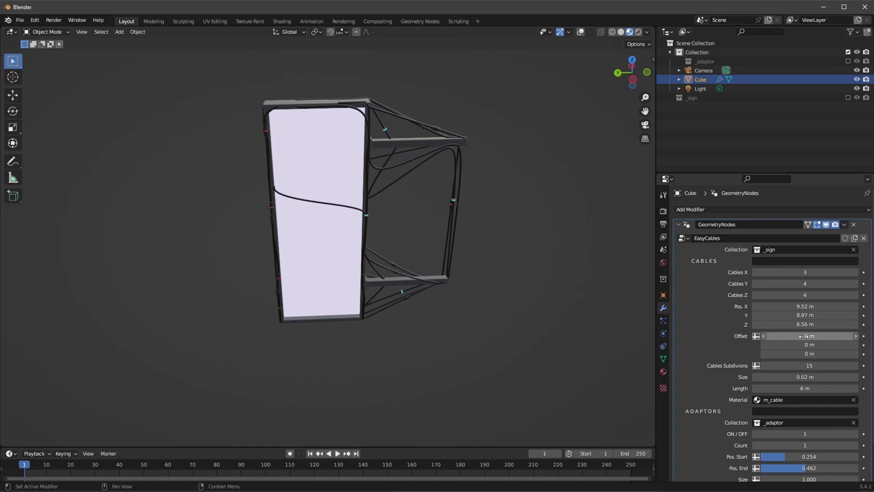
mouse_move(809, 336)
mouse_down()
mouse_move(840, 335)
mouse_move(803, 335)
mouse_up()
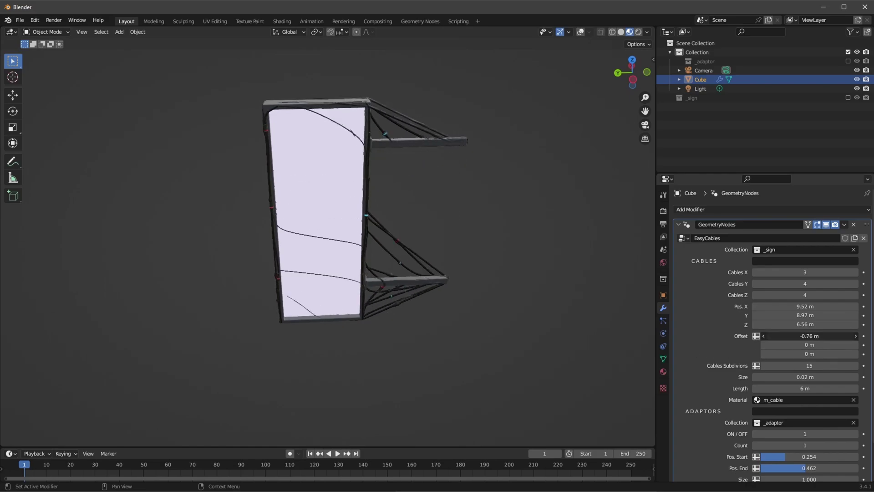
key(ctrl+z)
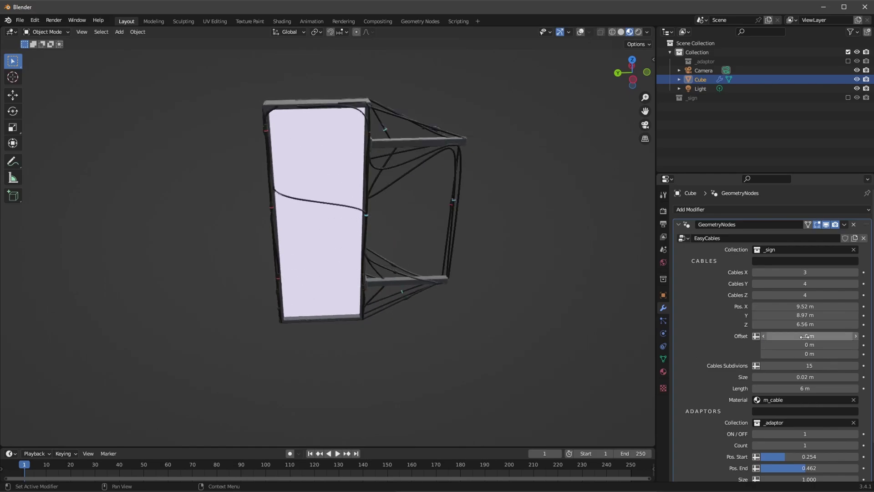
mouse_move(784, 345)
mouse_down()
mouse_move(705, 345)
mouse_move(726, 345)
mouse_up()
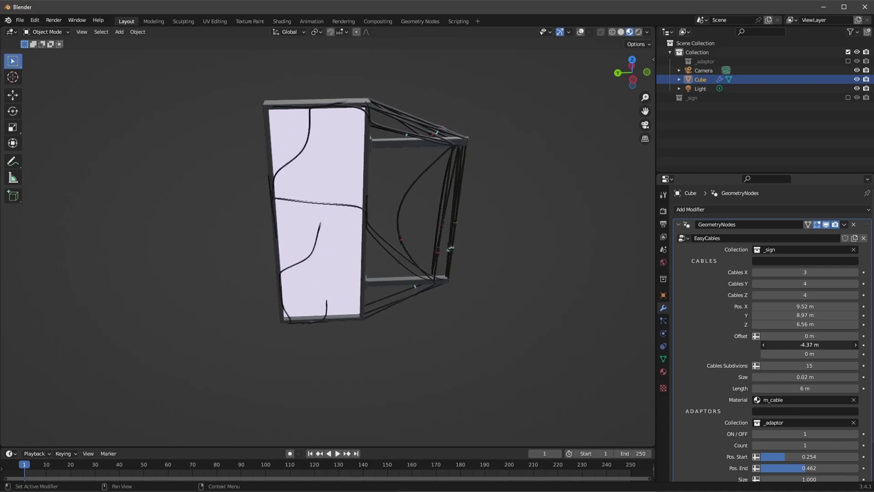
click(803, 345)
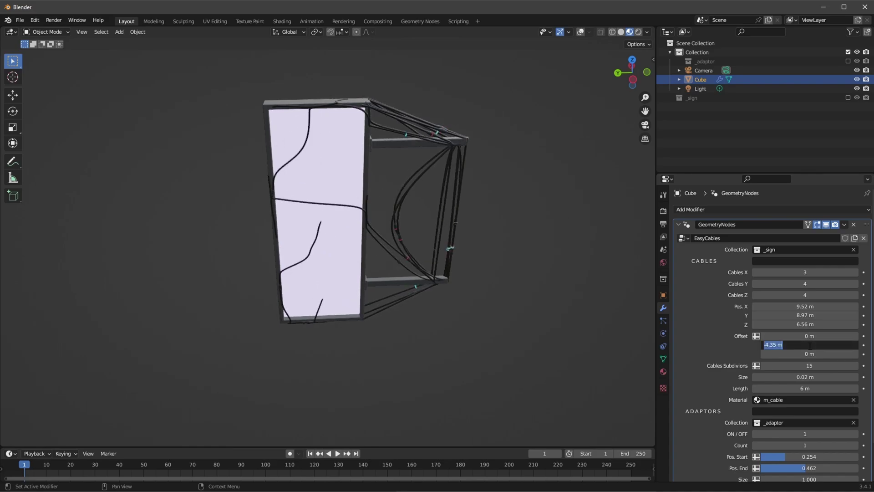
text(0)
key(Return)
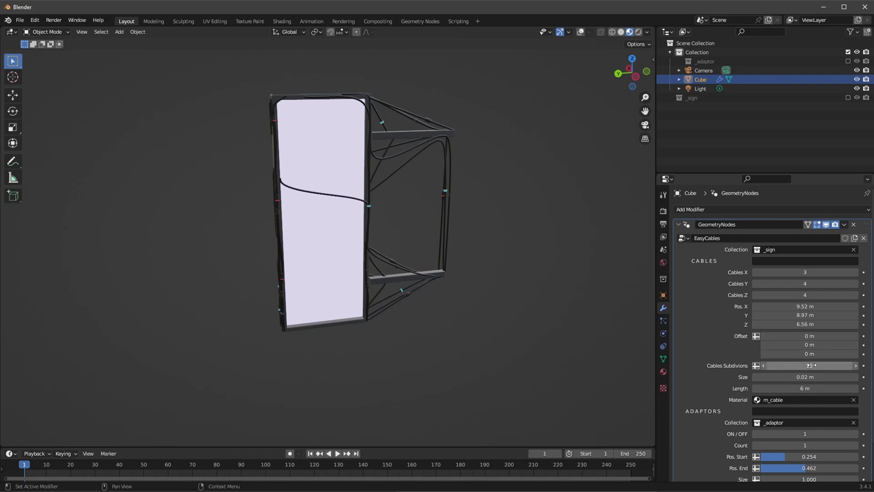
- Keep 15 cable subdivisions and 0.02 m size, and set cable Length to 13.3 m
drag(810, 365, 807, 365)
click(812, 366)
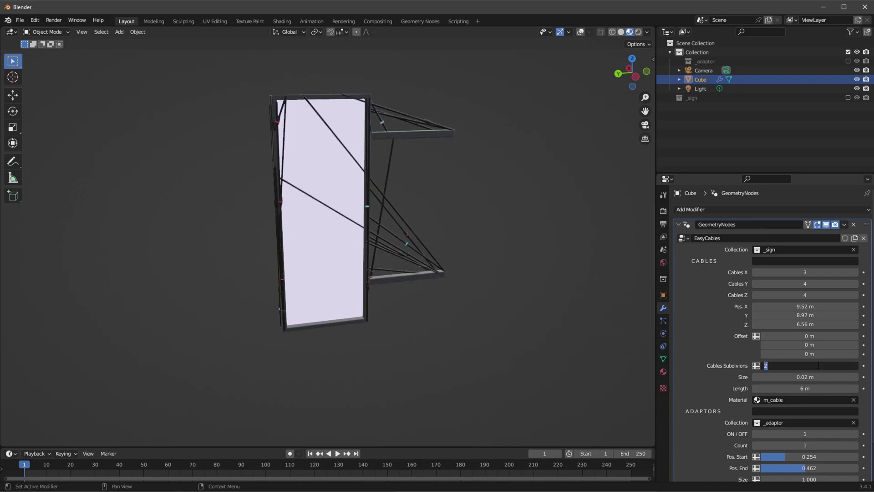
text(5)
key(Return)
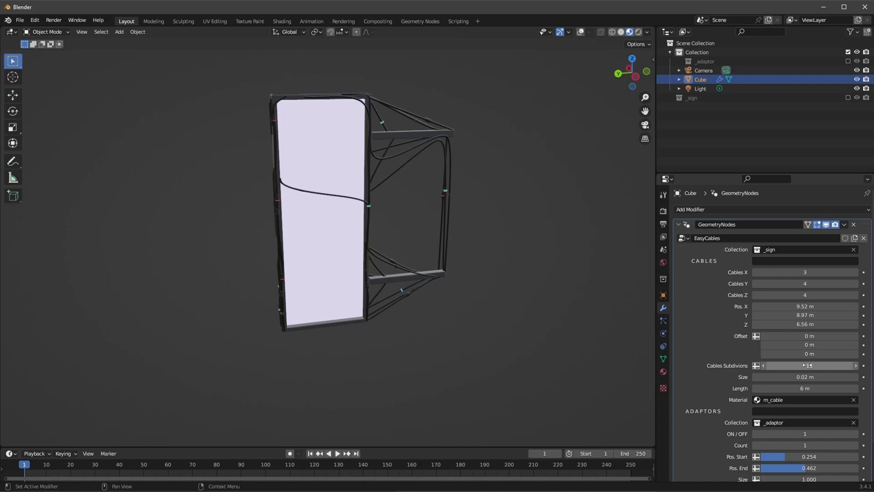
drag(807, 366, 807, 365)
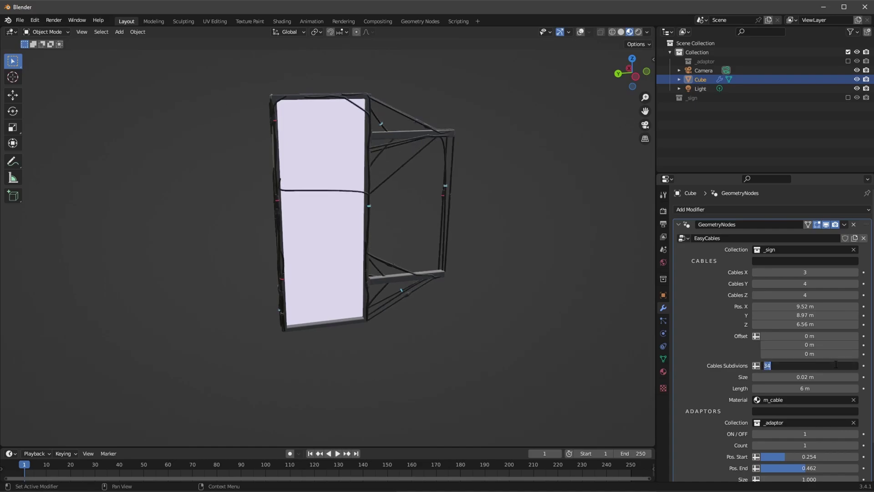
text(15)
key(Return)
mouse_move(324, 267)
middle_down()
mouse_move(289, 236)
mouse_move(330, 234)
middle_up()
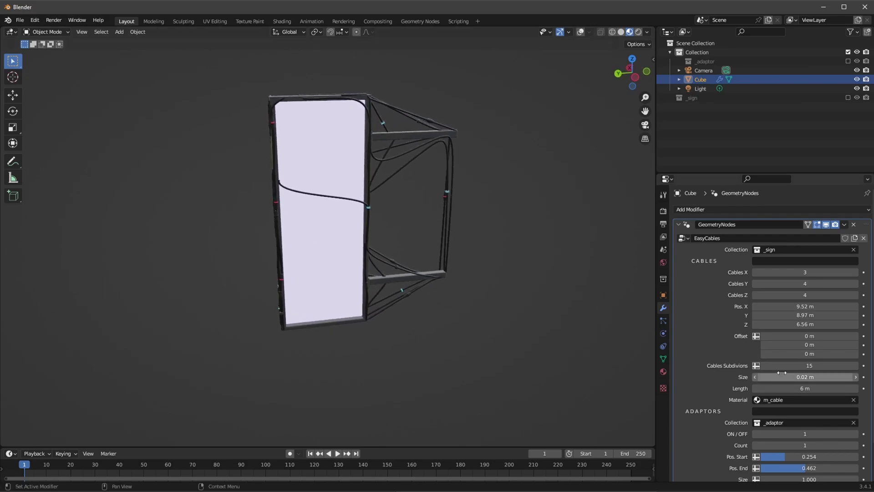
drag(755, 378, 755, 378)
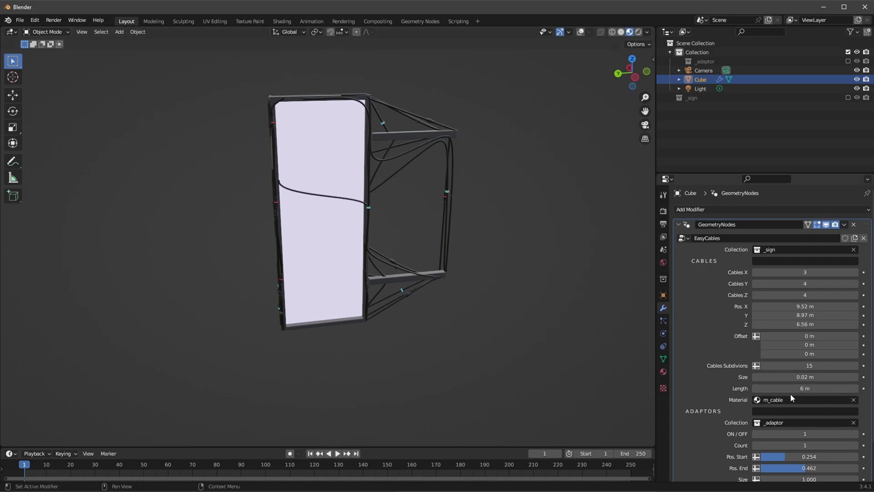
drag(792, 388, 854, 388)
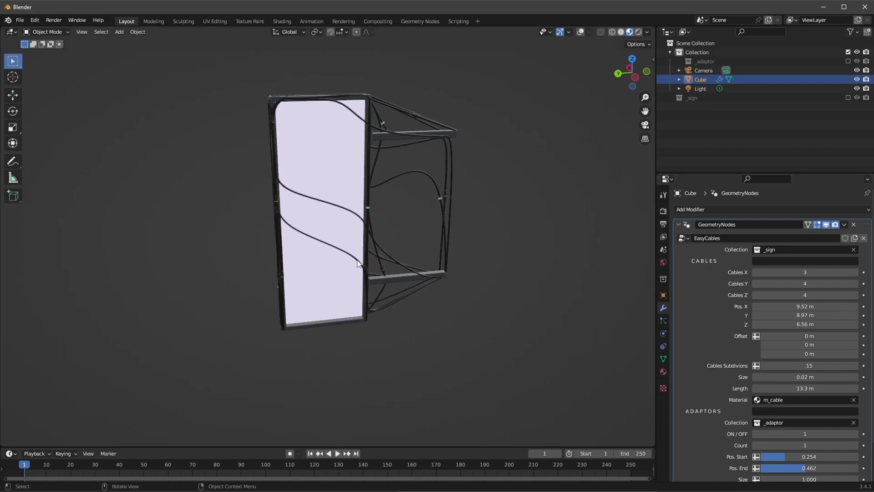
- Choose m_cable from the EasyCables Material field
mouse_move(357, 263)
middle_down()
mouse_move(514, 235)
mouse_move(342, 242)
mouse_move(373, 255)
middle_up()
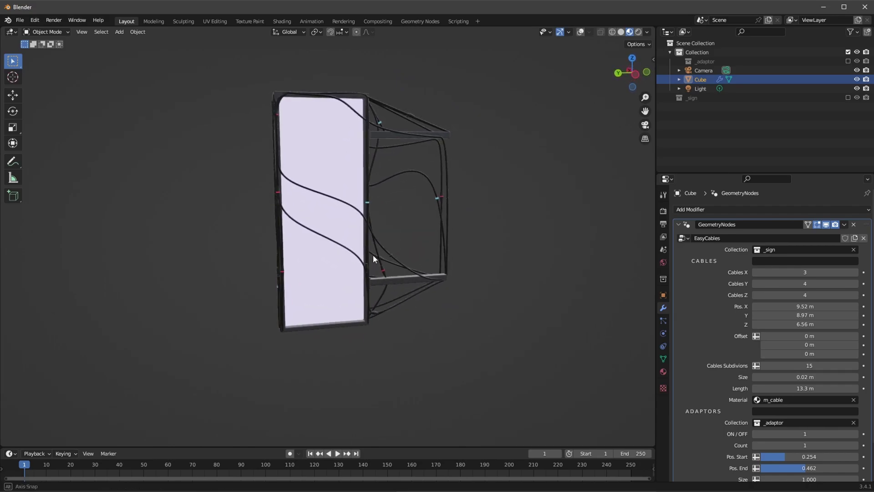
middle_drag(397, 237, 398, 235)
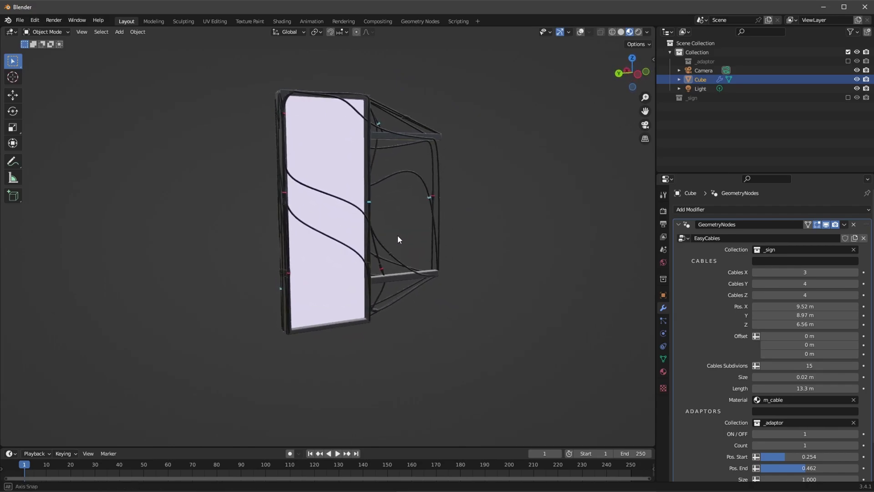
scroll(708, 327, down, 2)
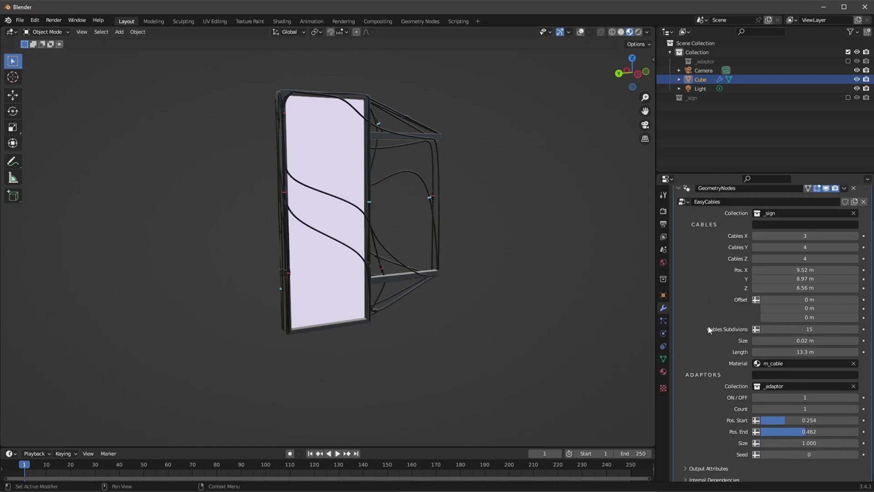
click(763, 364)
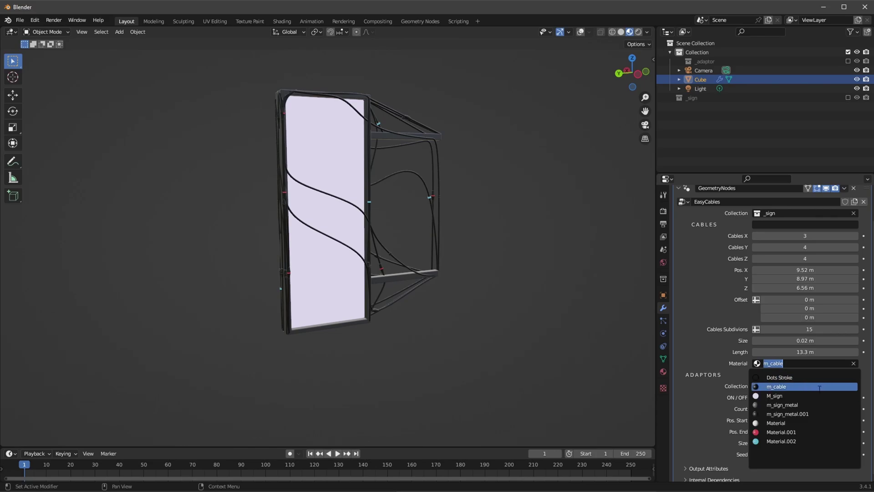
click(819, 386)
scroll(710, 377, down, 1)
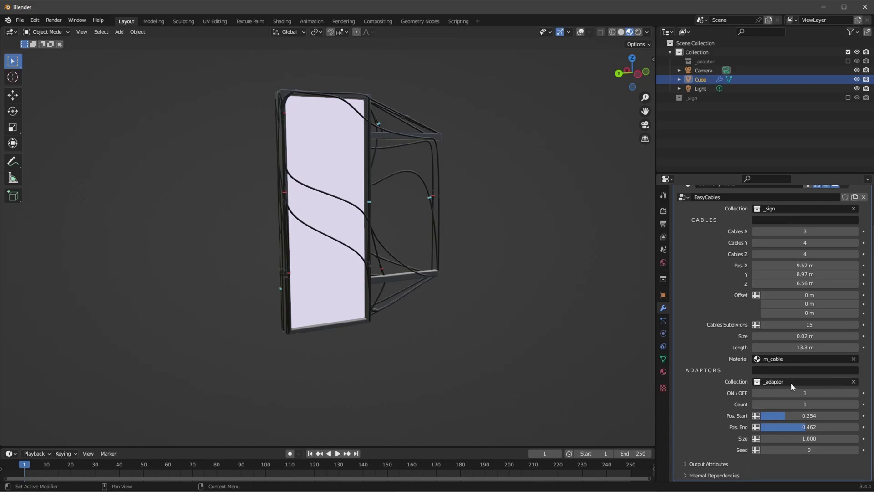
- Hide Cube, then include and expand the _adaptor collection to view its cylinders
click(858, 80)
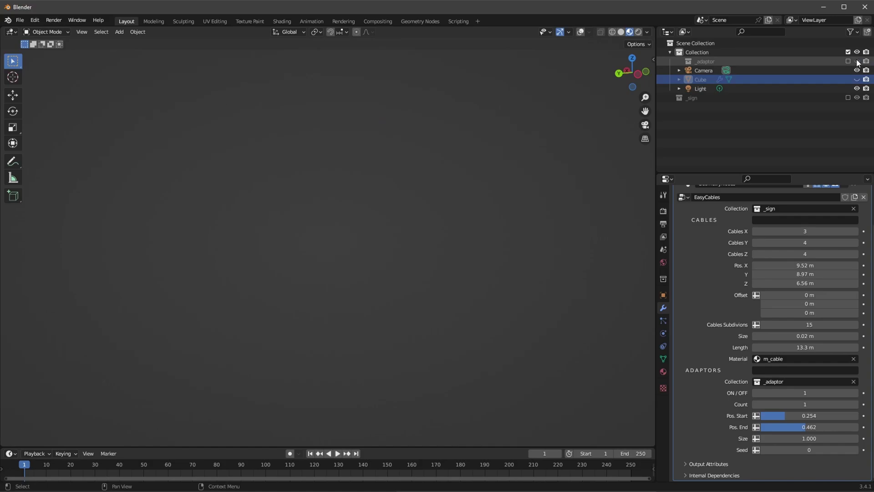
click(849, 62)
click(706, 61)
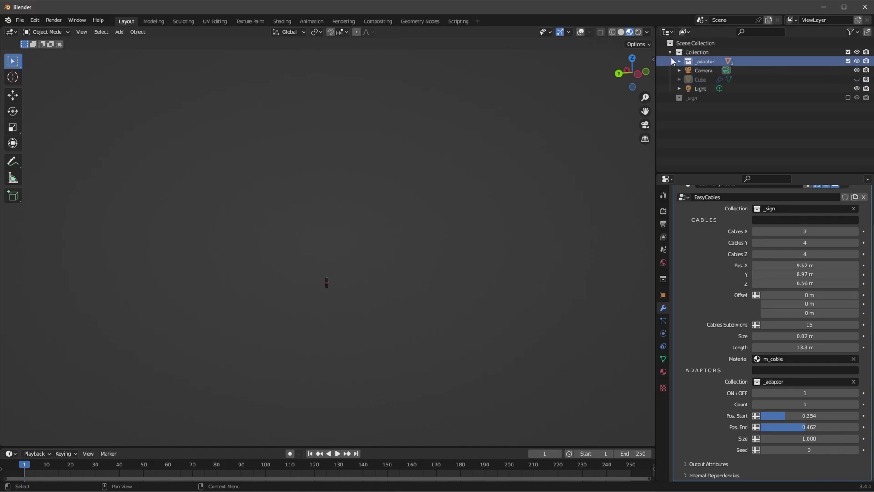
click(679, 62)
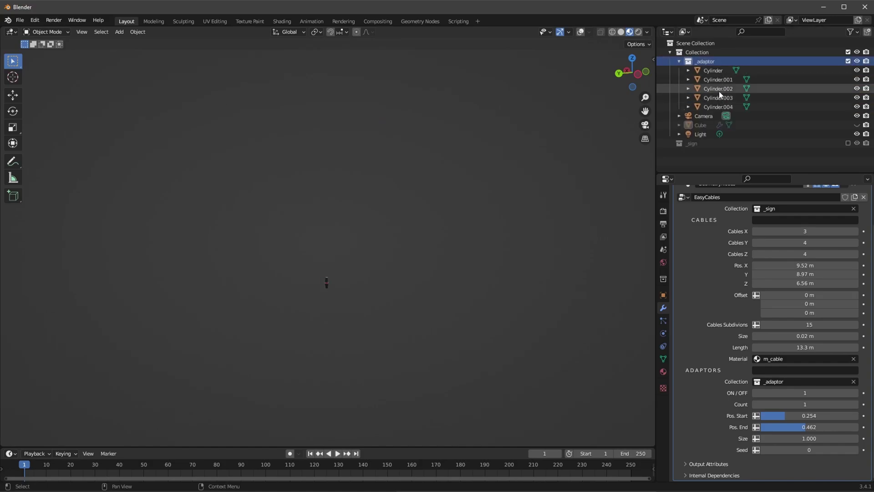
scroll(355, 276, up, 5)
mouse_move(400, 279)
middle_down()
mouse_move(383, 236)
mouse_move(371, 250)
middle_up()
- Toggle visibility of Cylinder through Cylinder.003, then exclude _adaptor and restore overlays
click(857, 71)
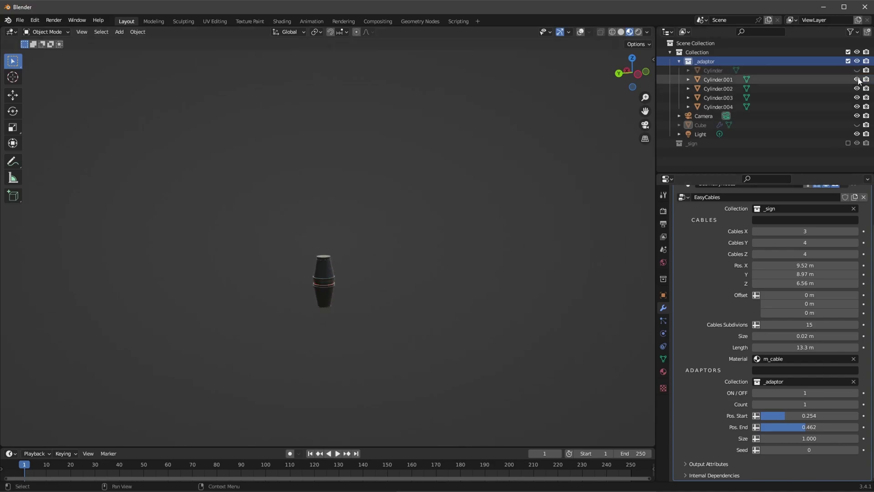
click(858, 89)
click(857, 98)
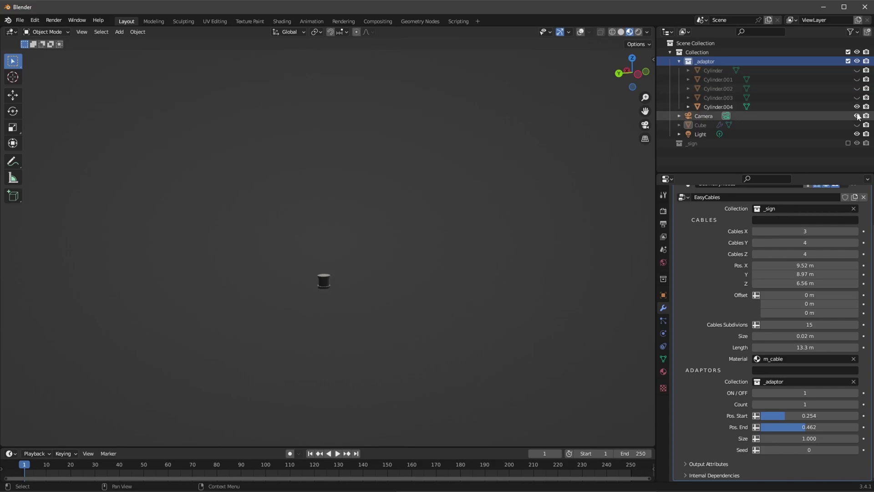
click(857, 107)
click(858, 107)
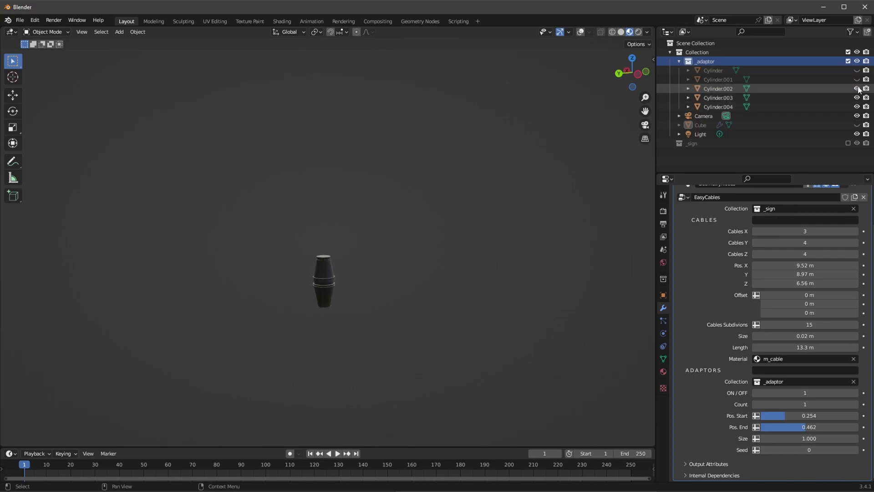
click(858, 88)
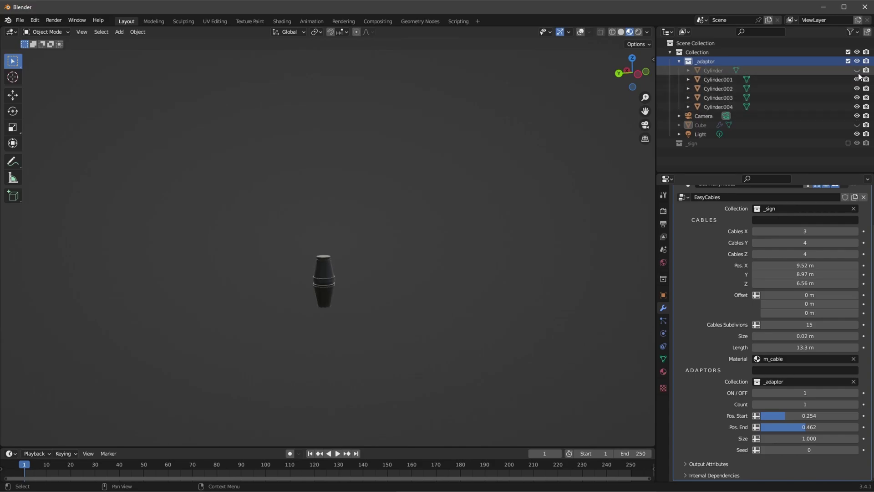
click(857, 70)
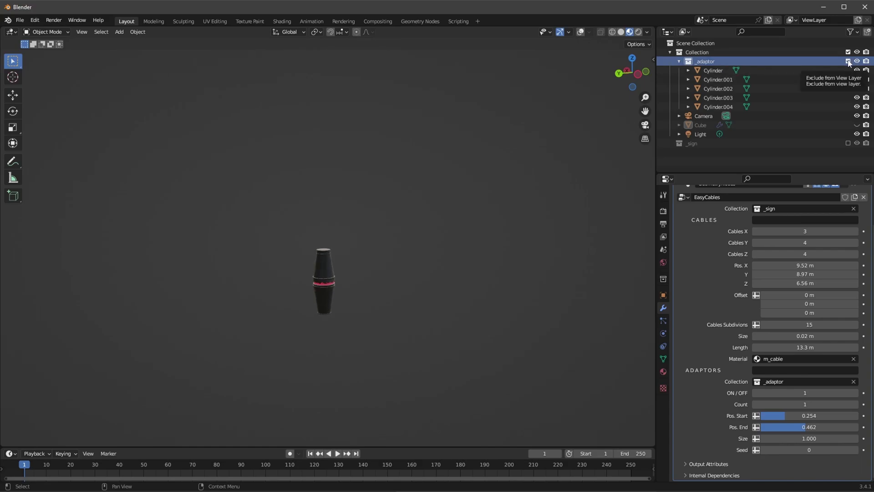
click(848, 63)
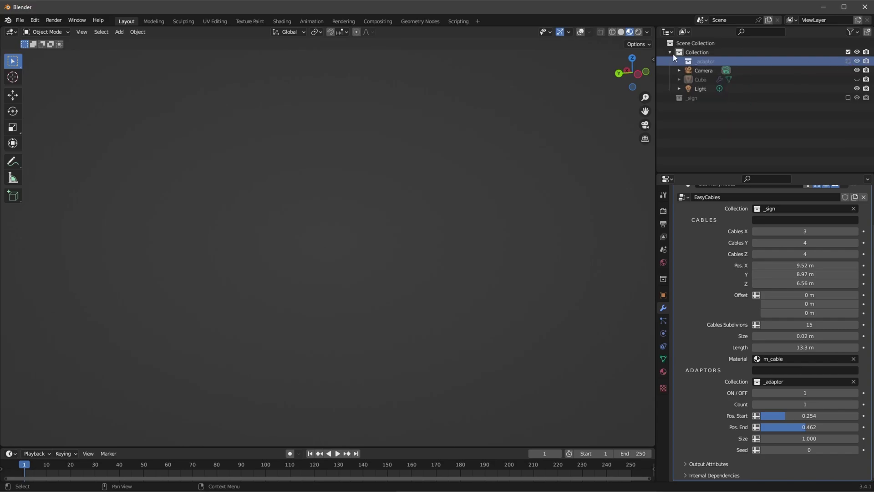
key(shift+alt+z)
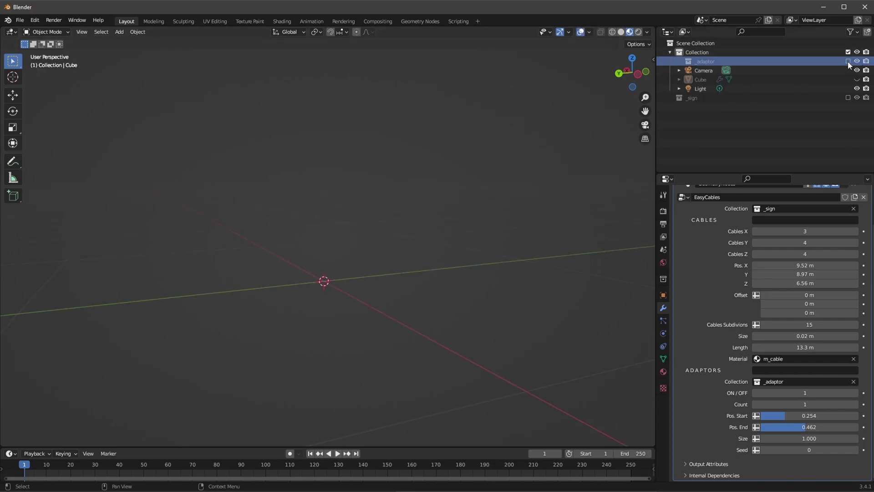
- Unhide the sign and show the N sidebar
click(849, 62)
key(n)
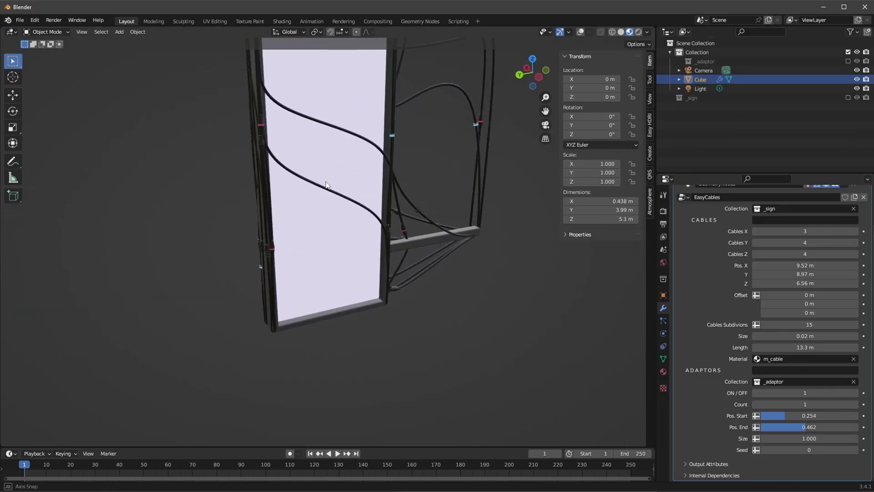
middle_drag(327, 200, 370, 259)
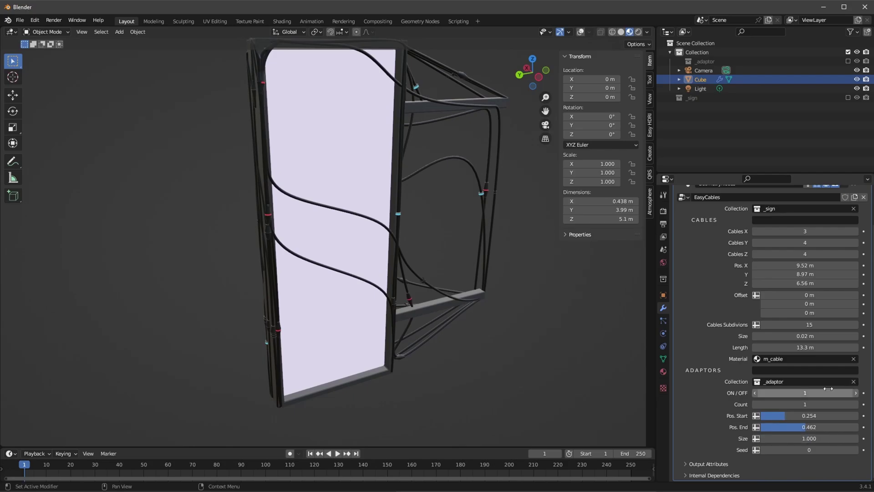
- Turn Adaptors on with Count 2 and move Pos. Start to 0.222
drag(823, 393, 809, 393)
click(856, 392)
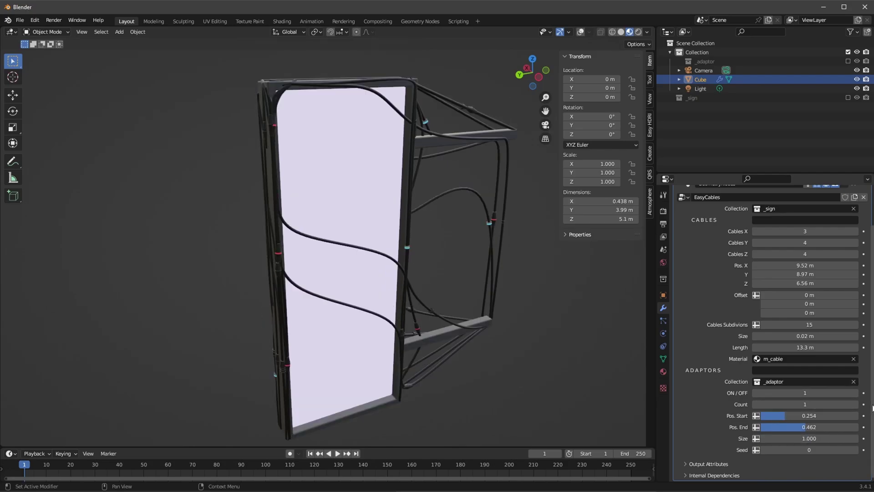
click(856, 404)
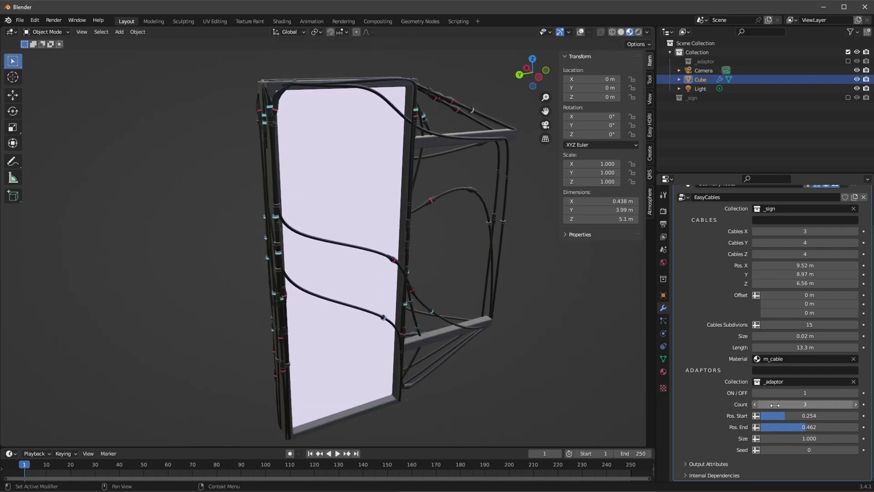
click(755, 404)
mouse_move(773, 416)
mouse_down()
mouse_move(813, 416)
mouse_move(791, 415)
mouse_move(824, 427)
mouse_move(782, 415)
mouse_move(784, 426)
mouse_up()
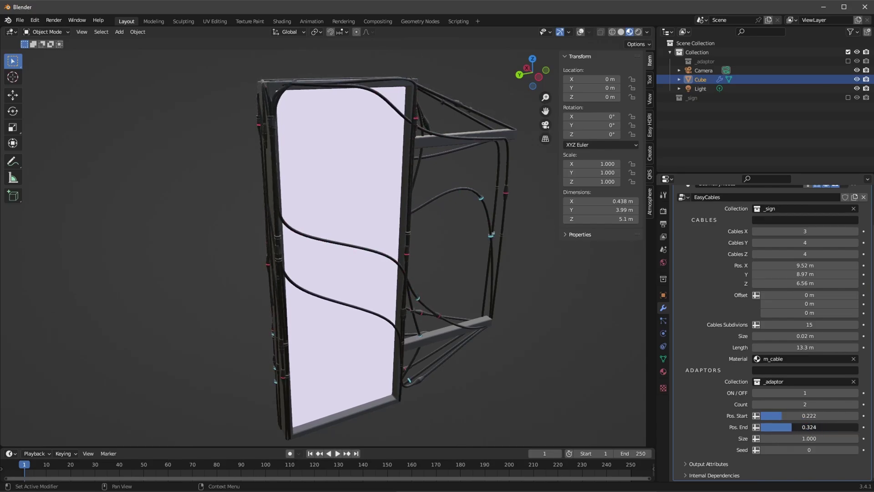
- End the adaptor range at Pos. End 0.314 and leave adaptor size at 1.000
mouse_move(783, 427)
mouse_down()
mouse_move(821, 438)
mouse_move(785, 439)
mouse_move(832, 439)
mouse_up()
click(770, 438)
text(1.86)
key(Return)
click(833, 441)
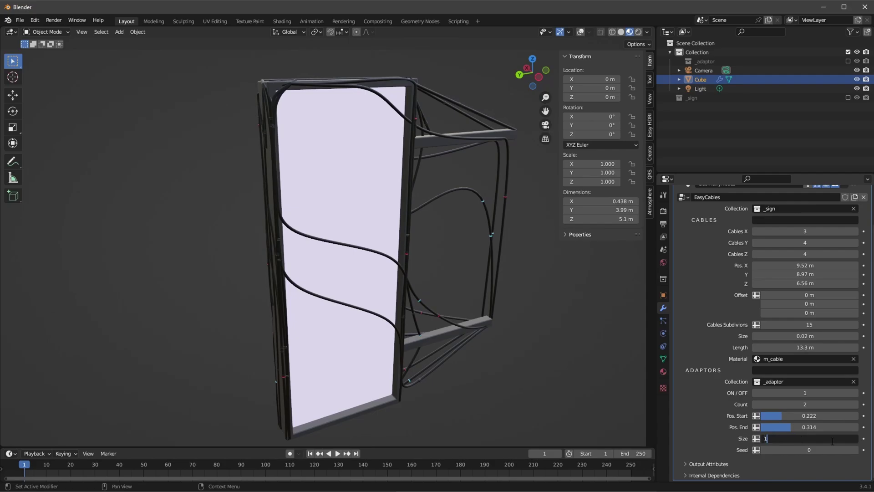
key(Return)
- Set the adaptor seed to 57 to reshuffle adaptor pieces along the cables
drag(809, 450, 833, 450)
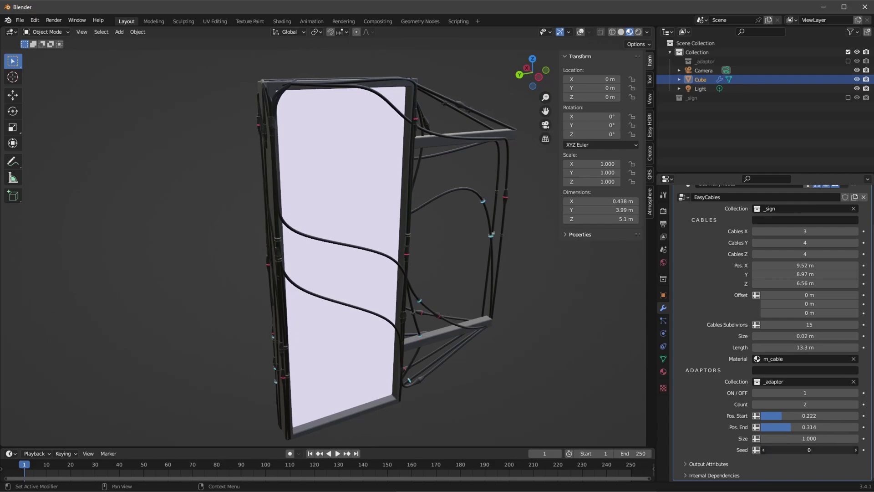
middle_drag(471, 219, 425, 226)
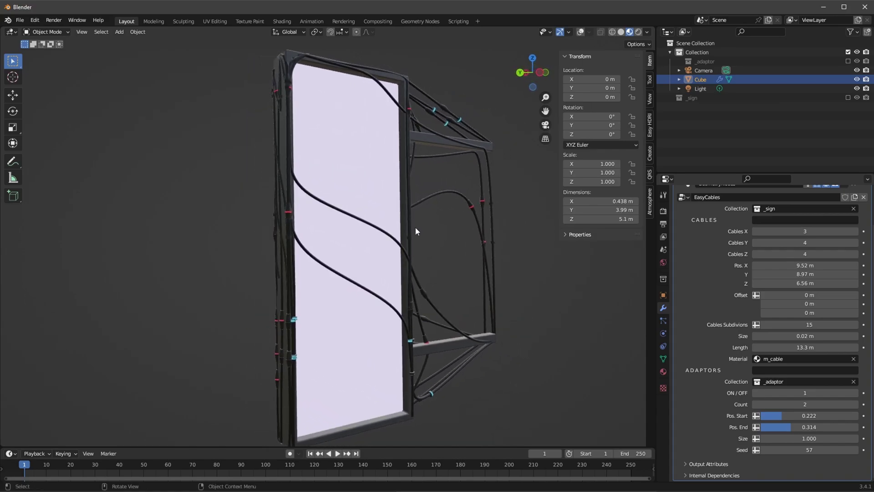
scroll(415, 227, down, 3)
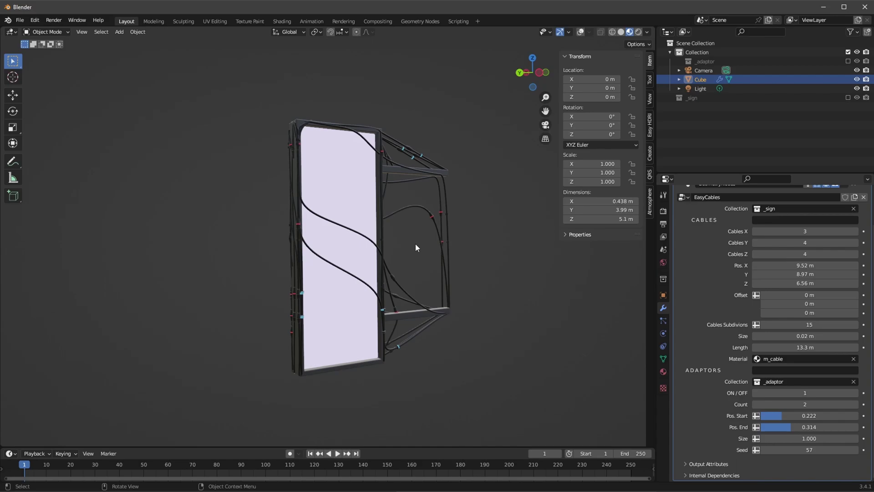
key(alt)
middle_drag(462, 256, 452, 258)
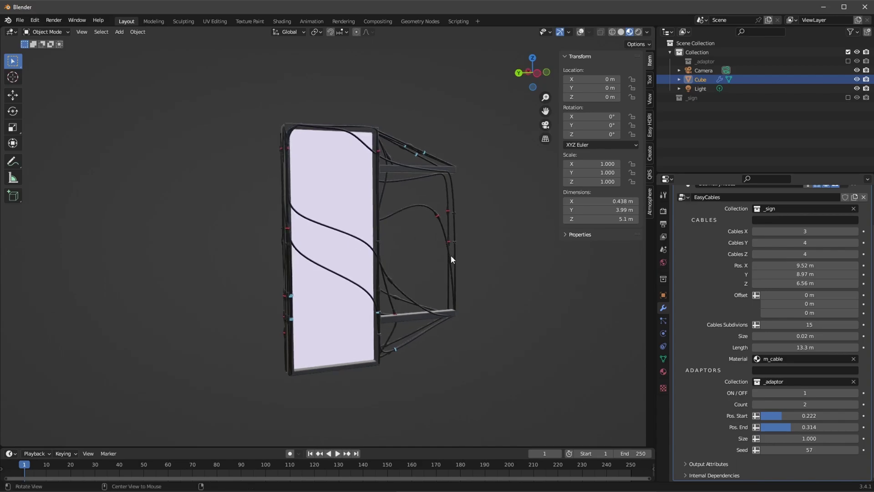